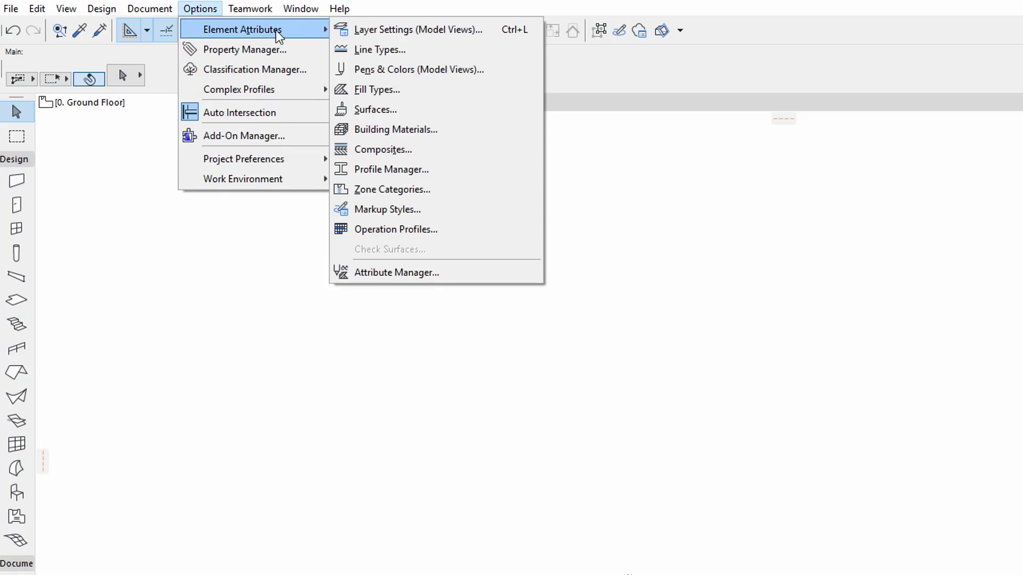
Step: Open the Attribute Manager and load attributes from HQ Project.pla next to the project's own
left_click(483, 276)
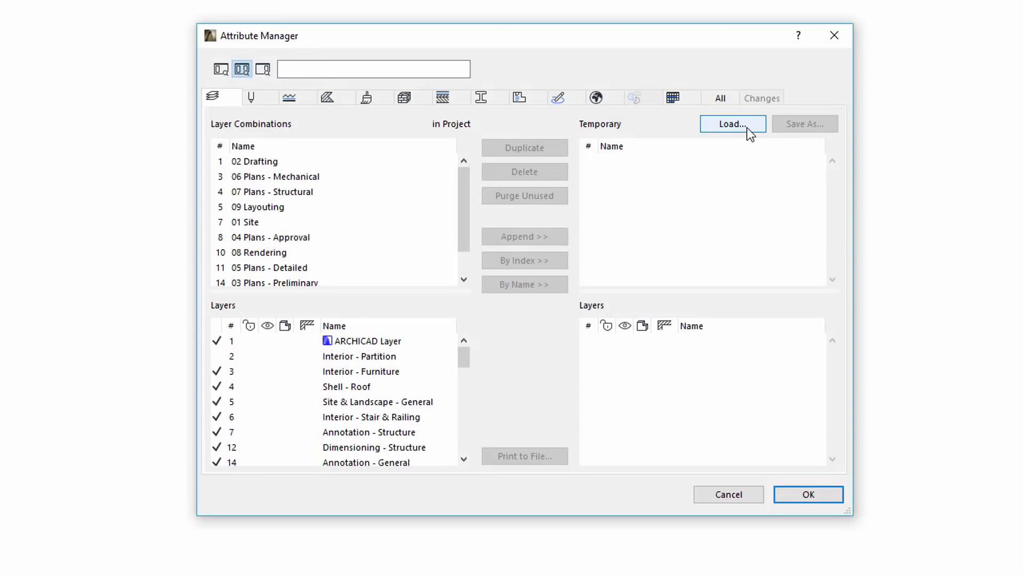
left_click(748, 129)
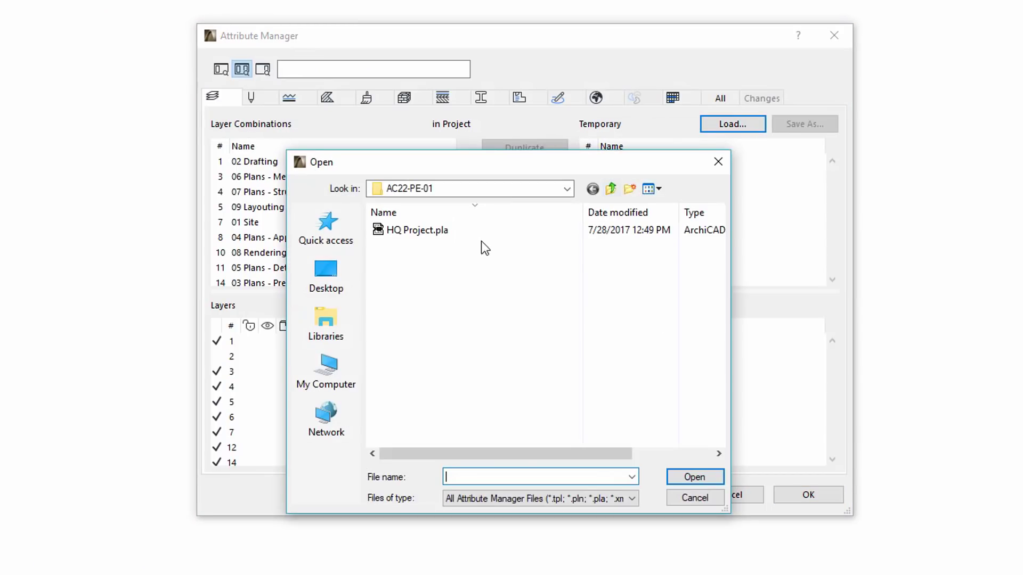
left_click(439, 233)
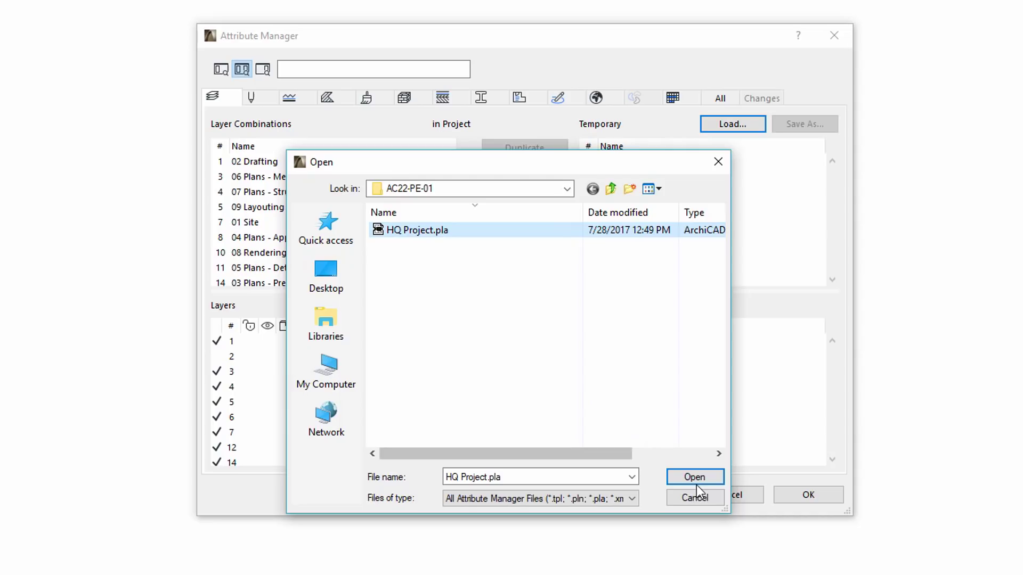
left_click(695, 479)
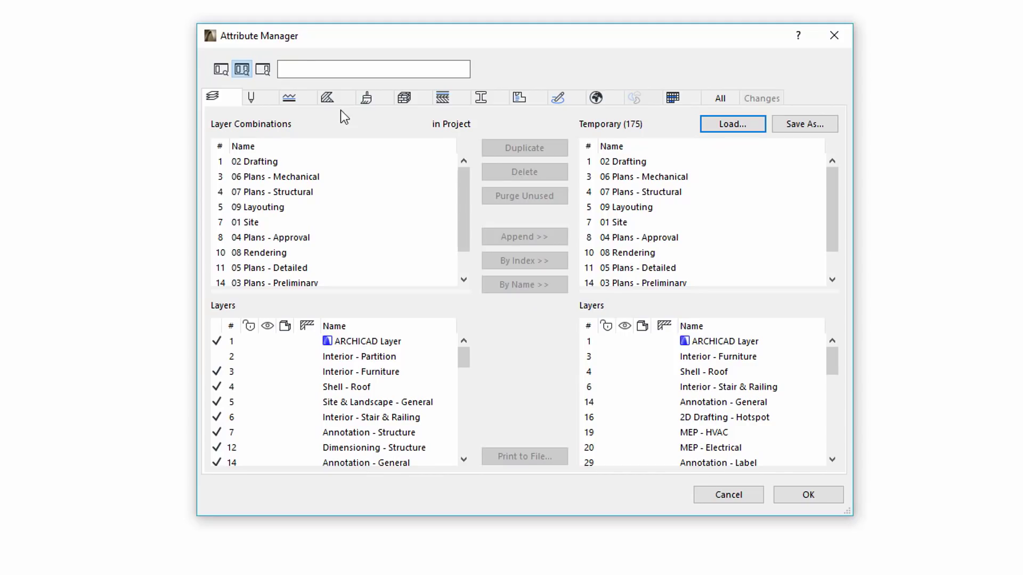
left_click(302, 67)
left_click(302, 67)
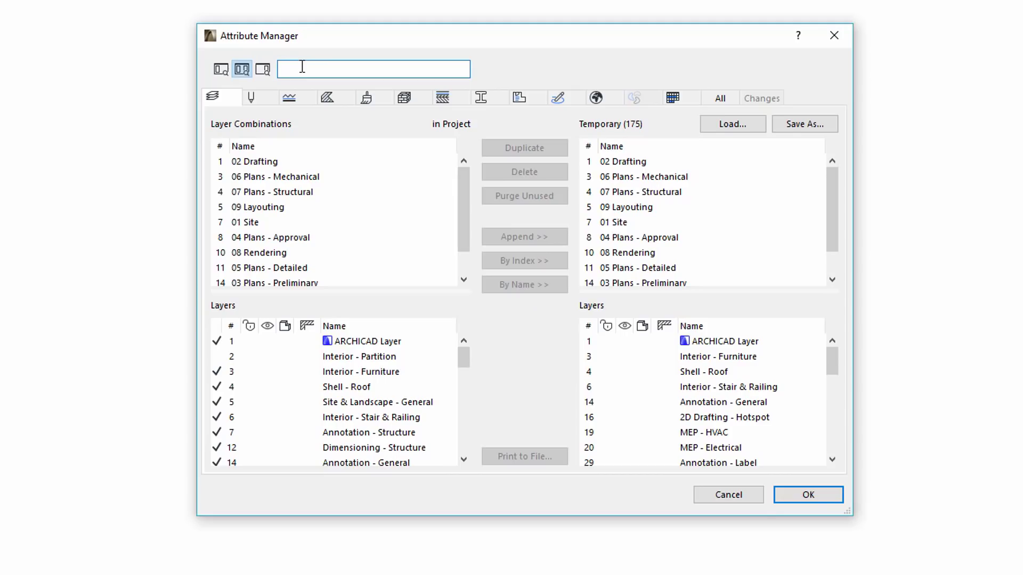
type("sit")
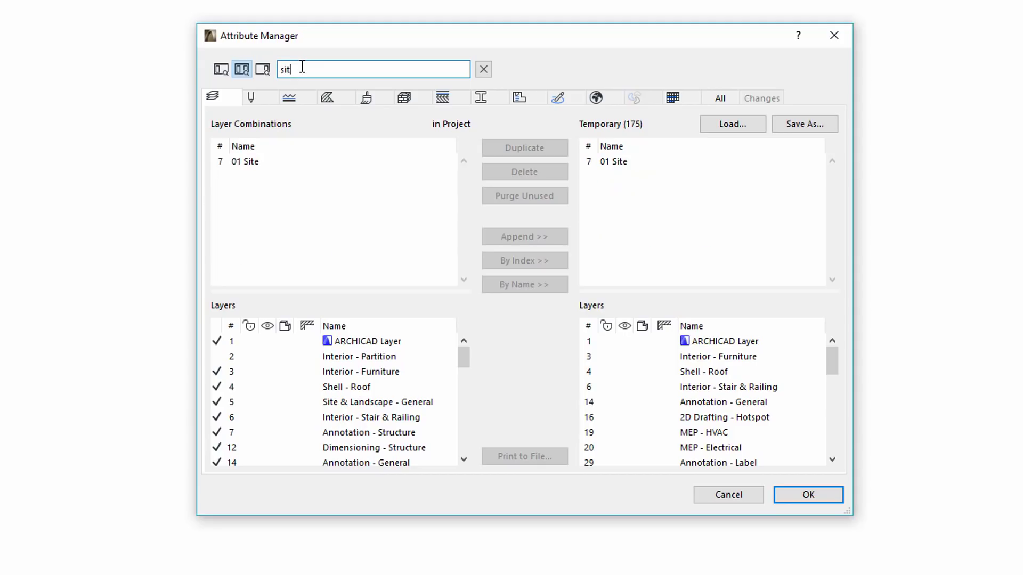
type("e")
Step: Search 'site' on the left side, then both sides, and finally the loaded file's side only
left_click(221, 73)
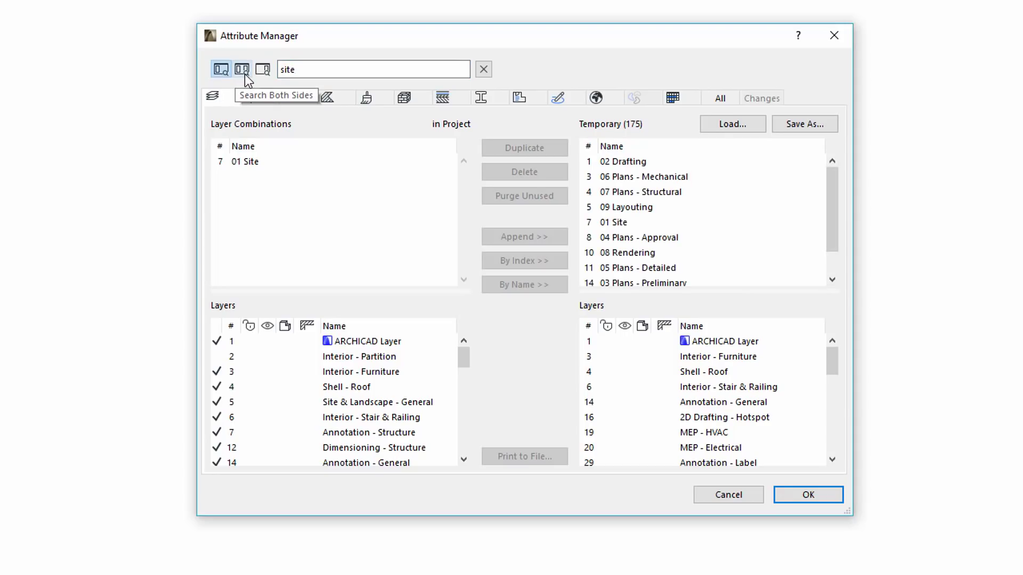
left_click(245, 73)
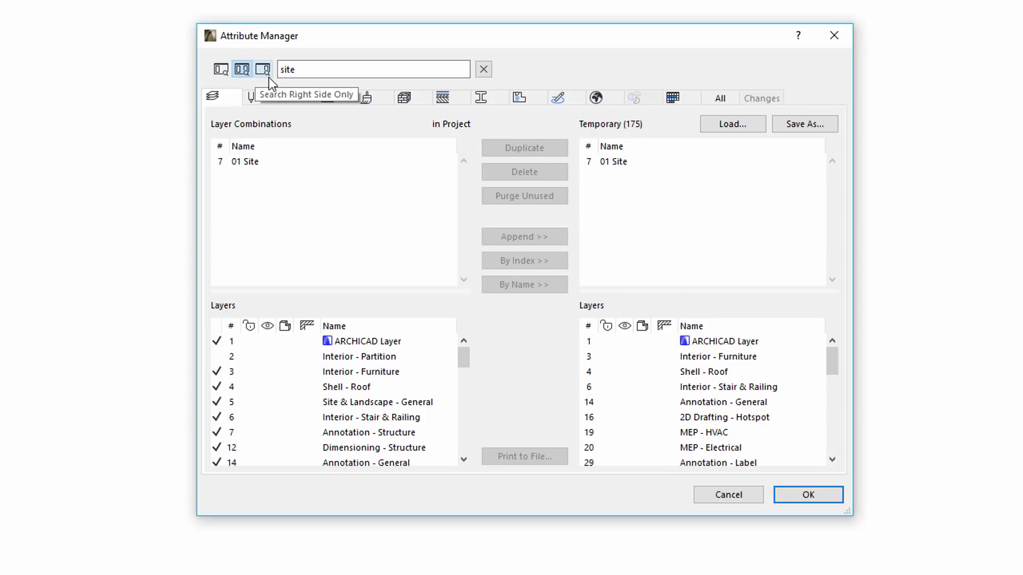
left_click(269, 78)
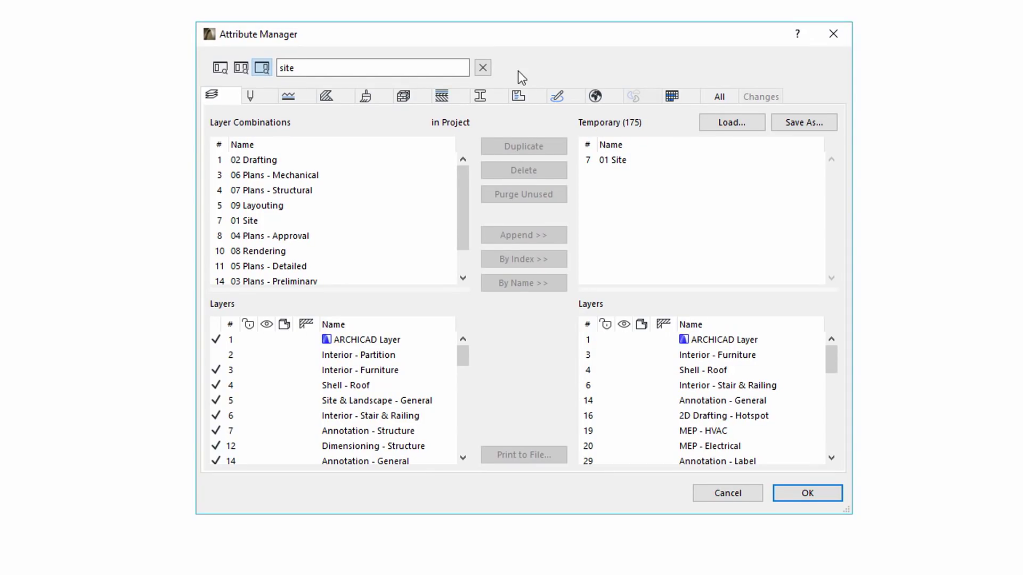
Step: View the All list, then return to Layers to clear the 'site' search
left_click(720, 98)
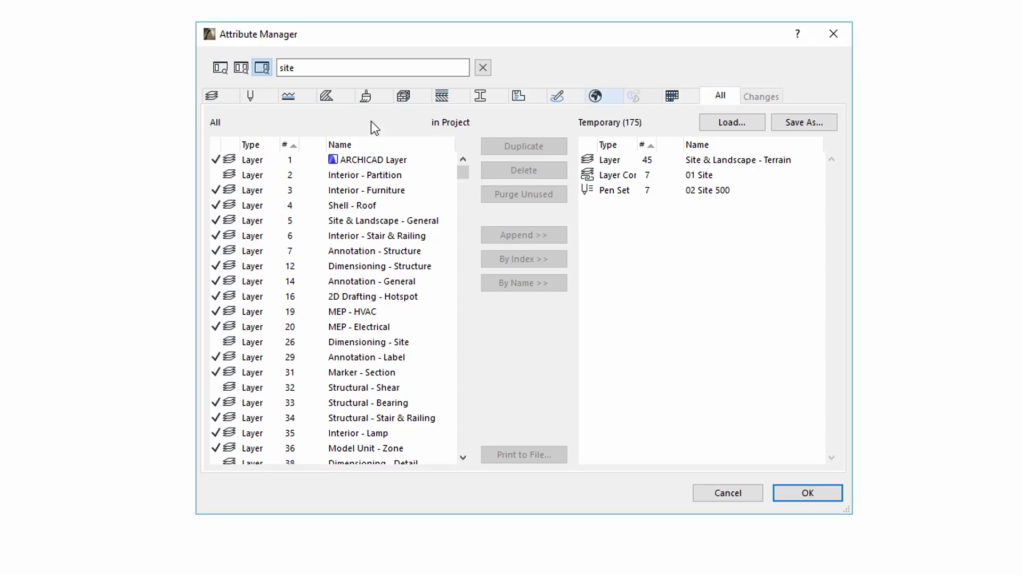
left_click(212, 97)
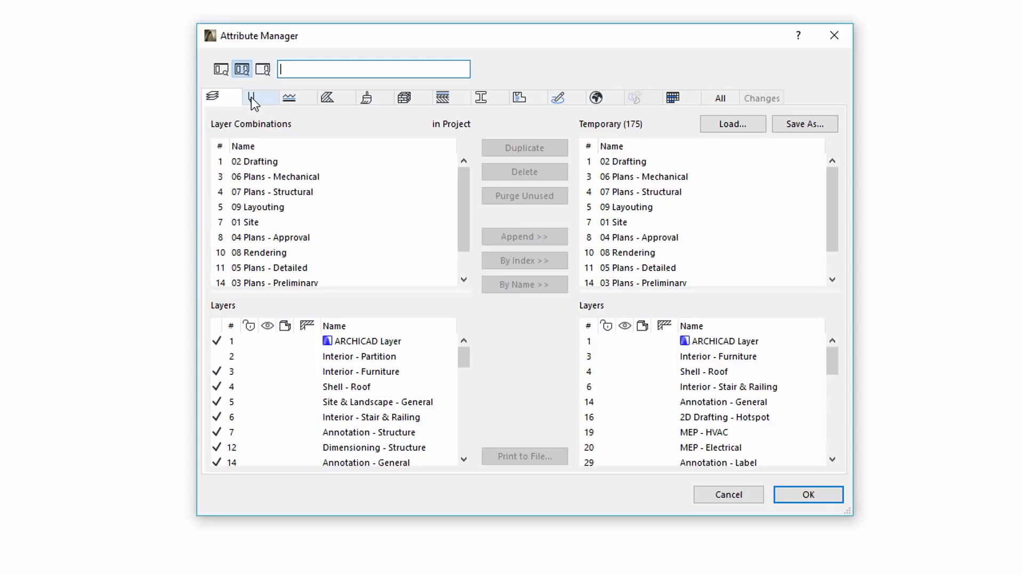
Step: Show Pen Sets and select the project's 10 Grayscale, 11 ArchiCAD 9 and 04 Building plans 50 sets
left_click(251, 97)
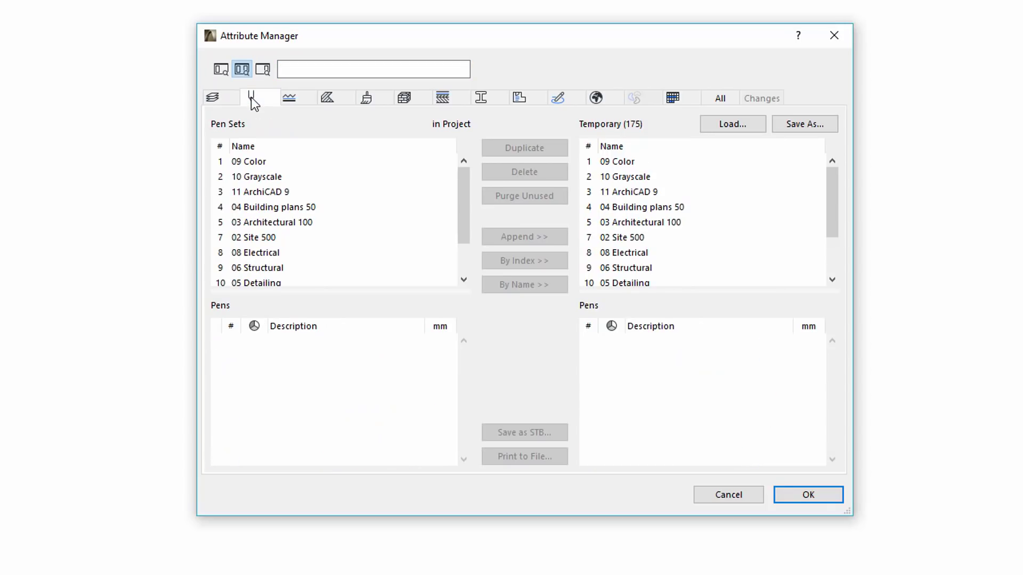
left_click(280, 175)
left_click(278, 192, "shift")
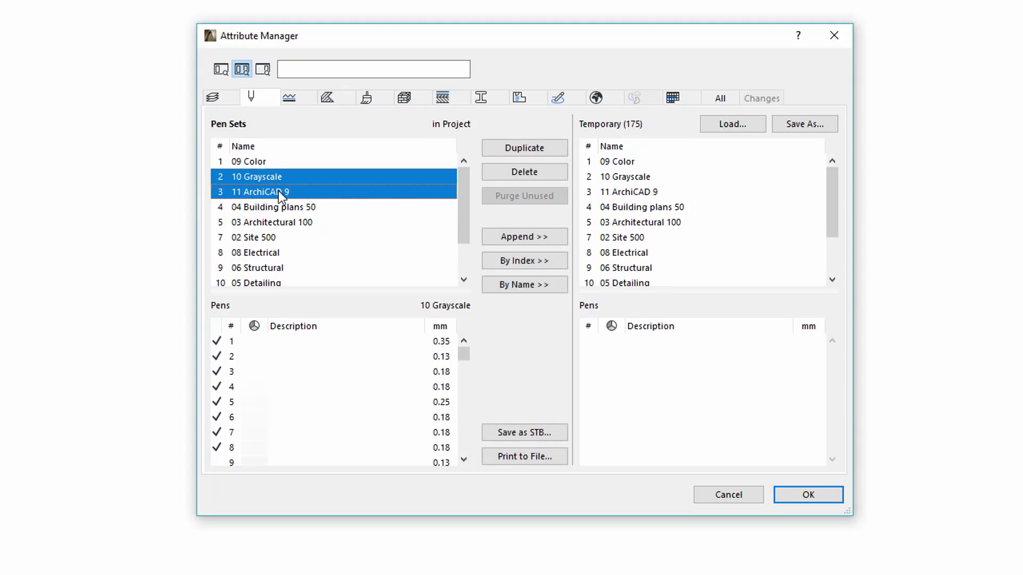
left_click(285, 208, "shift")
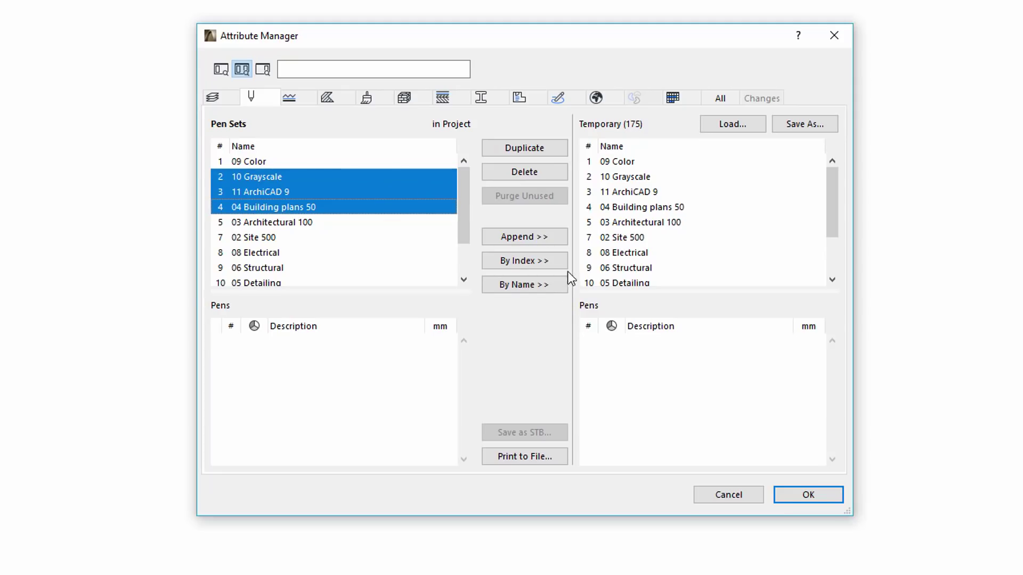
Step: Select 04 Building plans 50, 03 Architectural 100 and 02 Site 500 in the loaded file
double_click(660, 208)
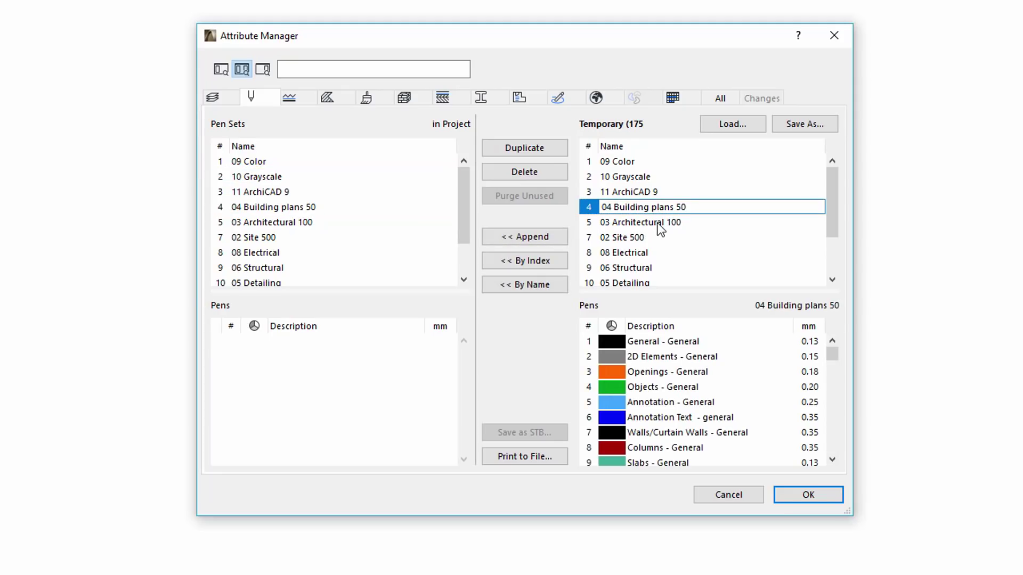
left_click(657, 224, "shift")
left_click(640, 238, "shift")
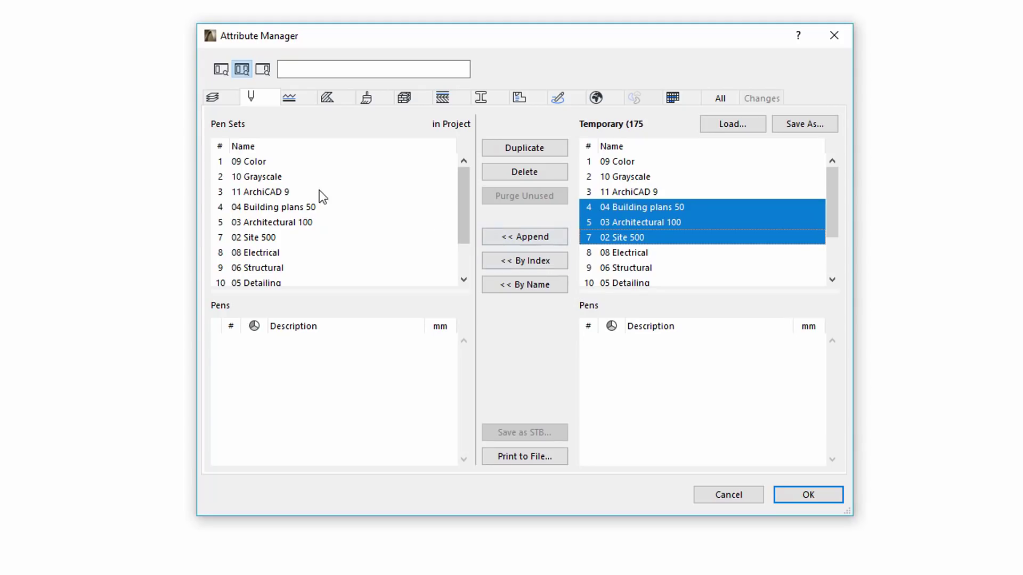
Step: Select pens 2–5 of the 11 ArchiCAD 9 set and change their colour to pure red
left_click(287, 193)
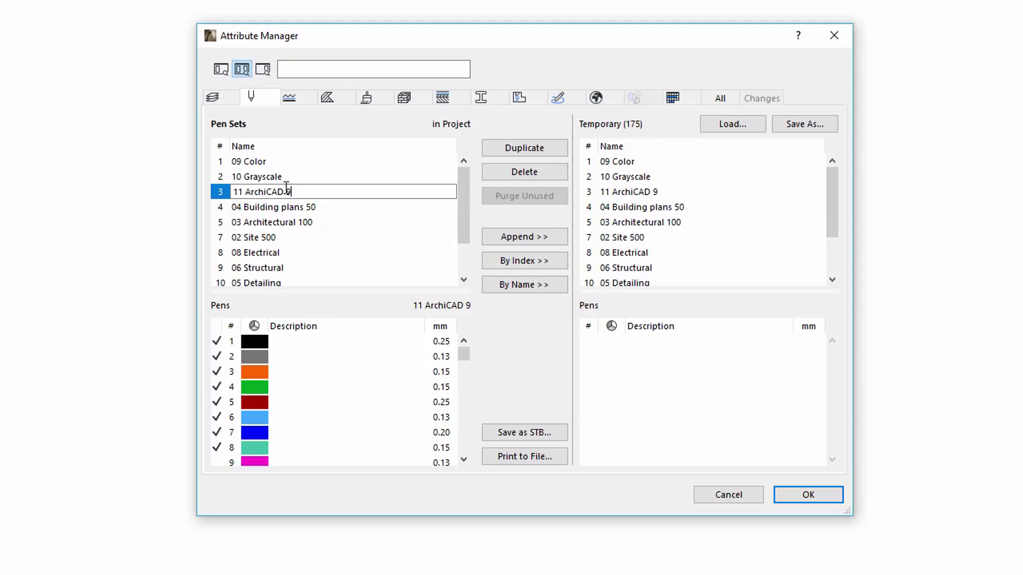
left_click(272, 357)
left_click(273, 377, "shift")
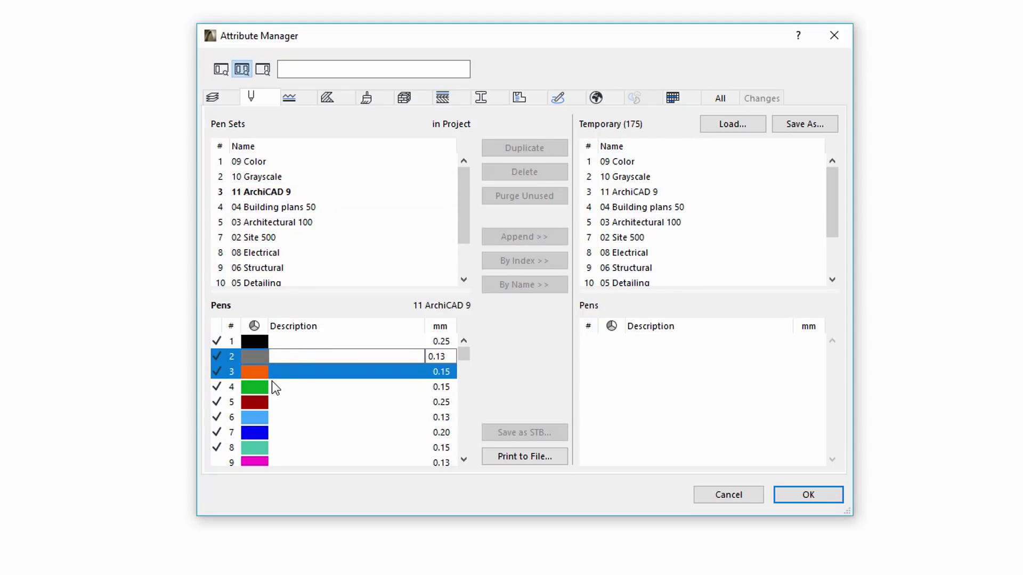
left_click(272, 385, "shift")
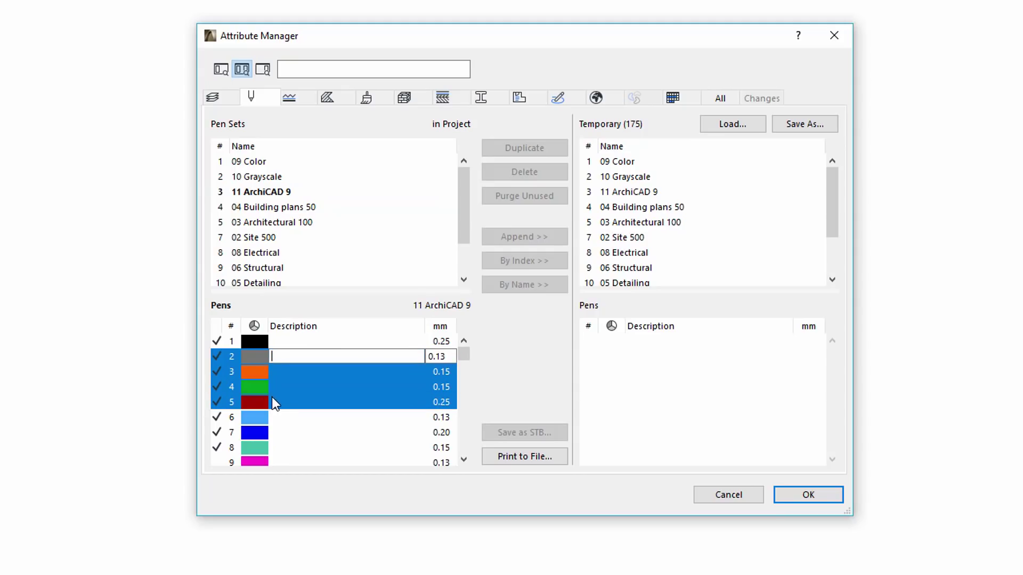
left_click(257, 402)
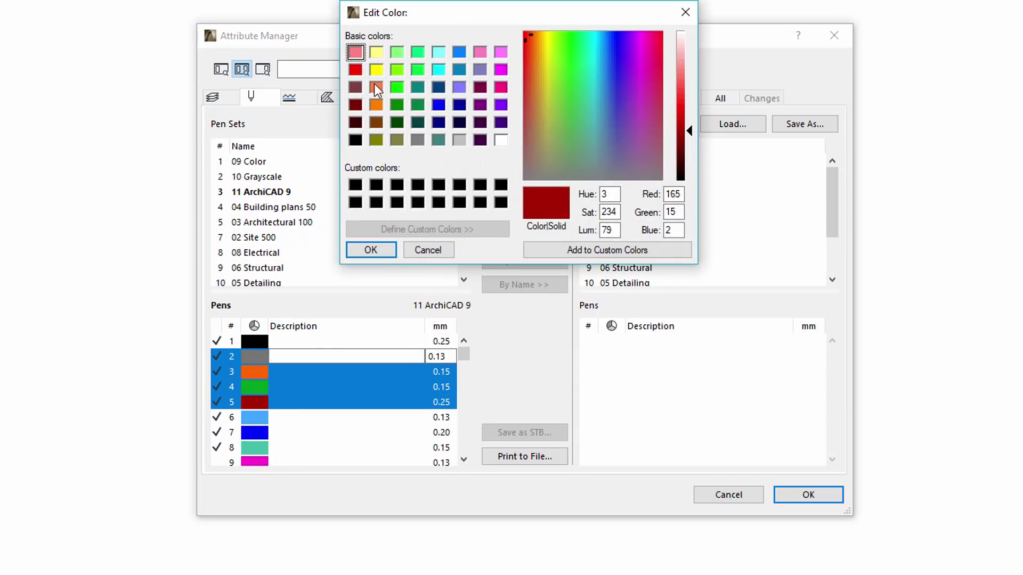
left_click(356, 71)
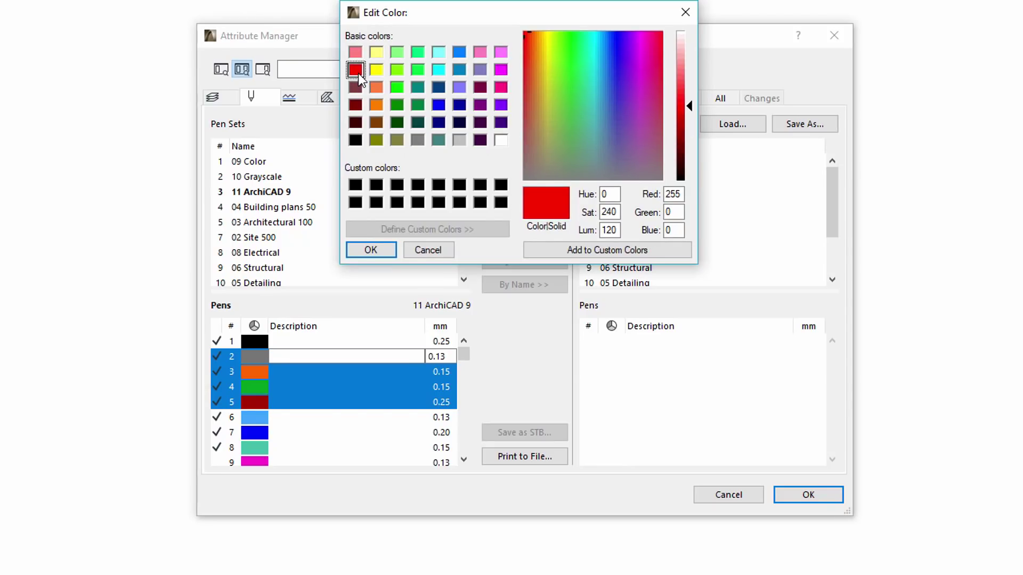
left_click(386, 250)
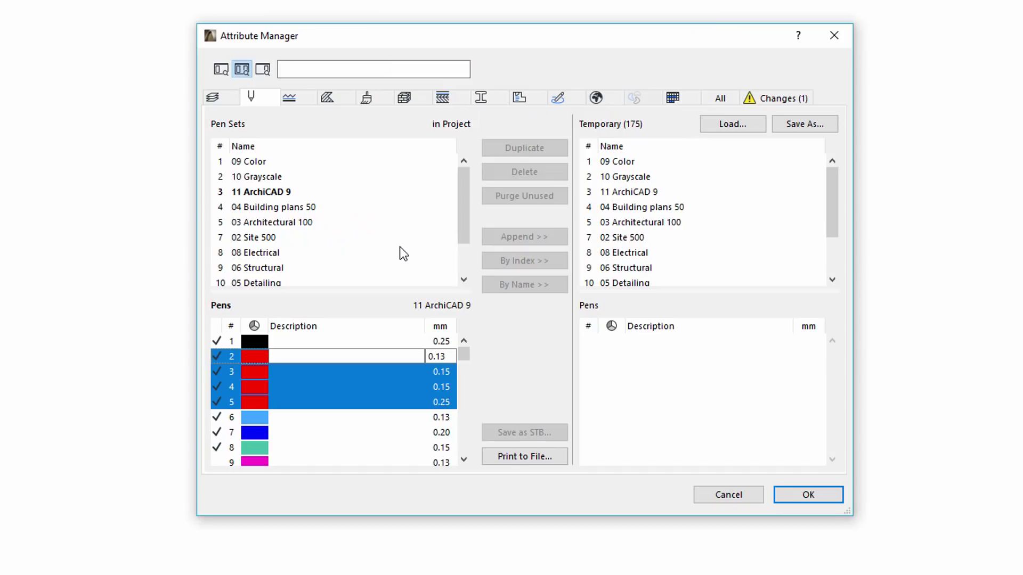
Step: Select Brick - Structural, Brick - Finish, Concrete and Concrete - Structural in Building Materials
left_click(404, 97)
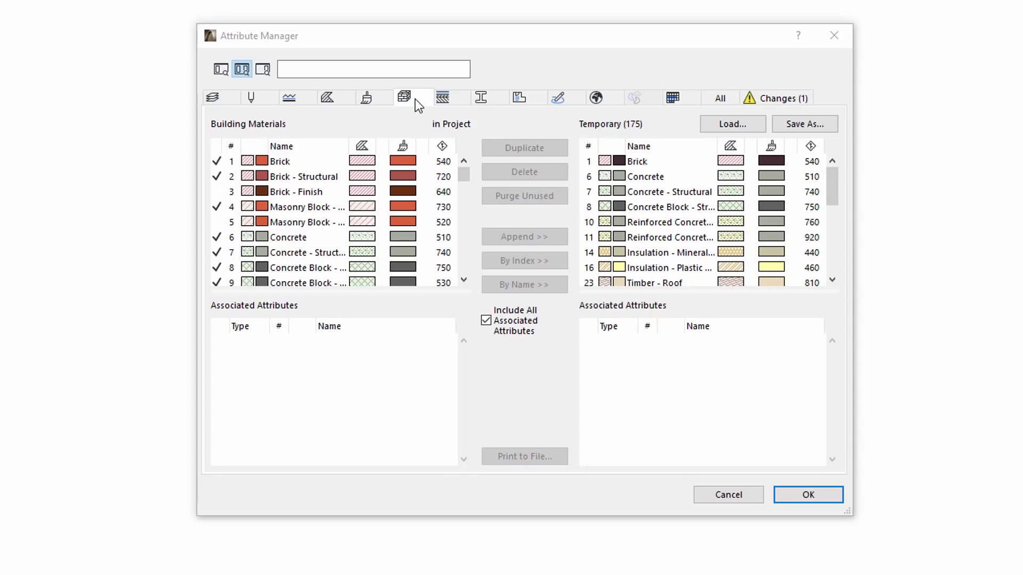
left_click(323, 178)
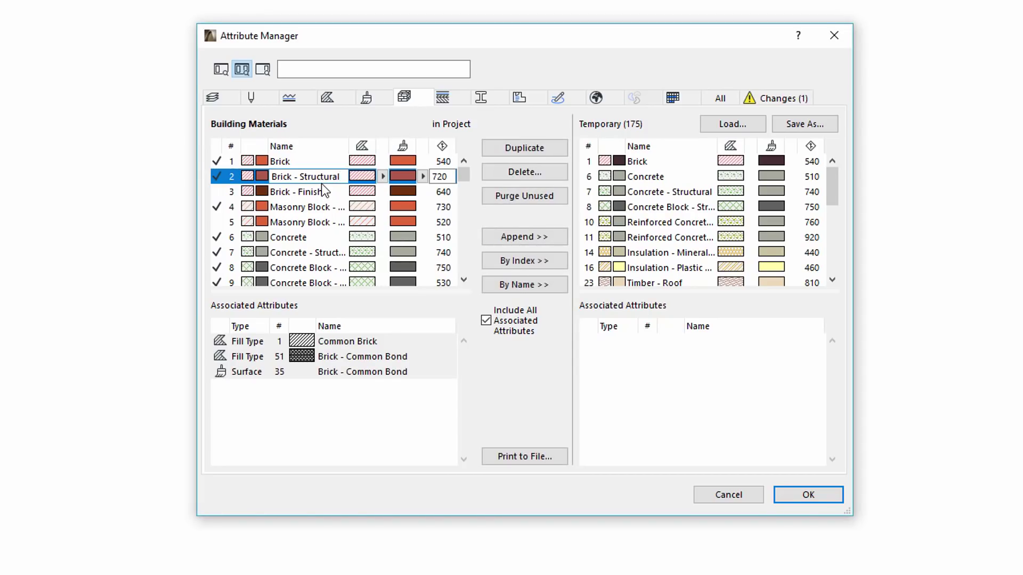
left_click(325, 192, "shift")
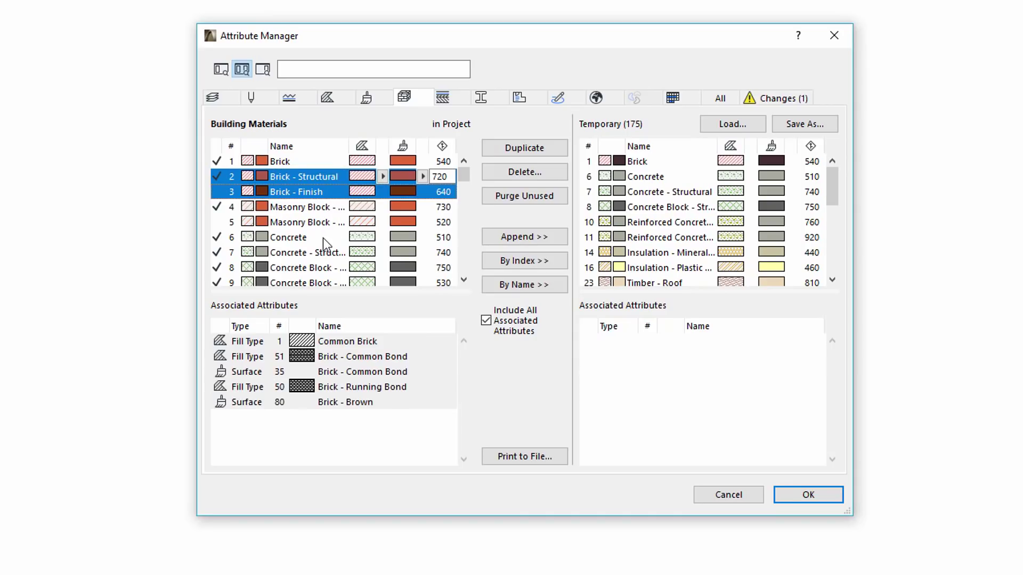
left_click(319, 234, "ctrl")
left_click(325, 253, "ctrl")
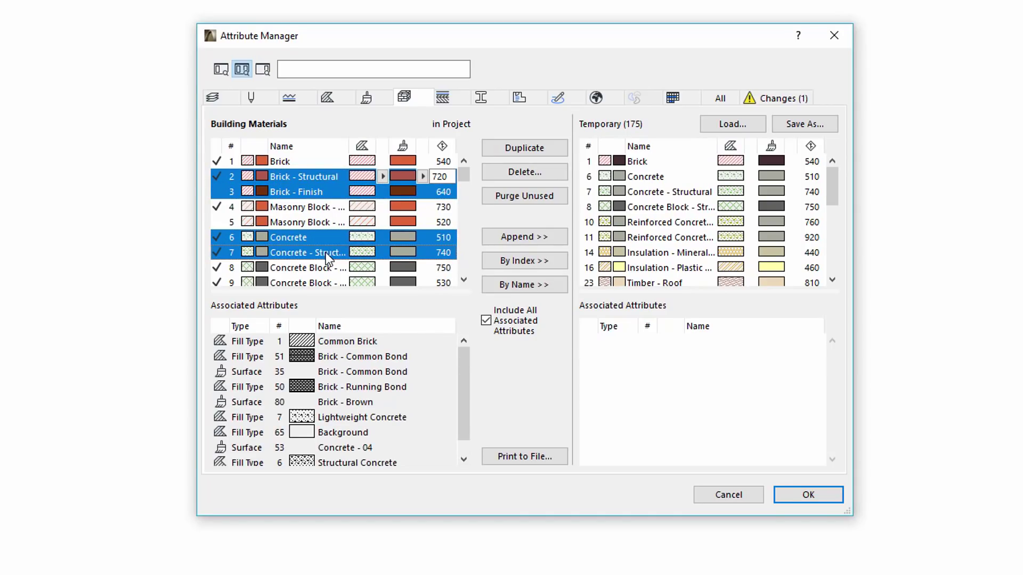
Step: Give the four selected materials a 50% solid cut fill and a Paint - Cadmium Yellow surface
left_click(382, 177)
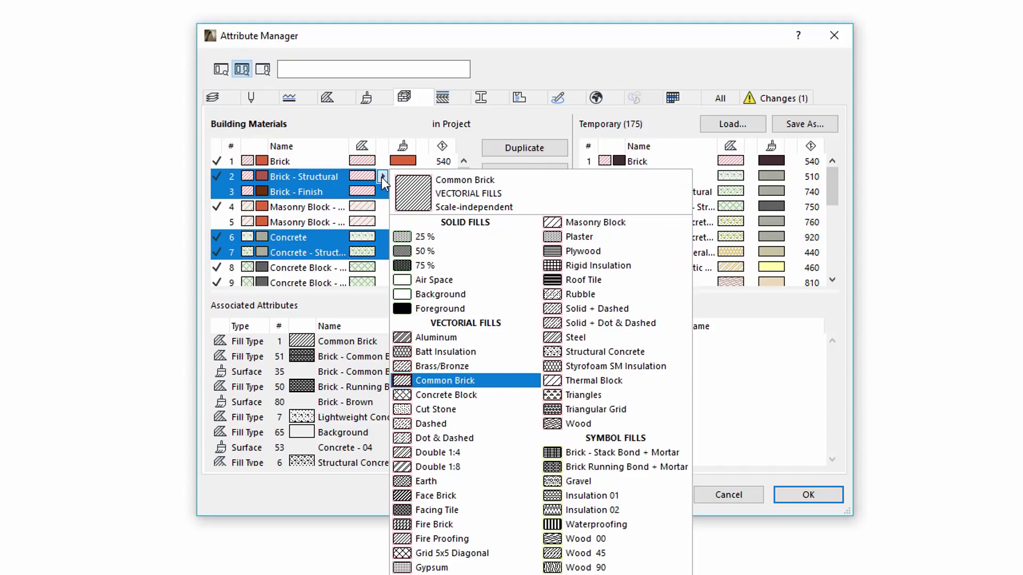
left_click(425, 251)
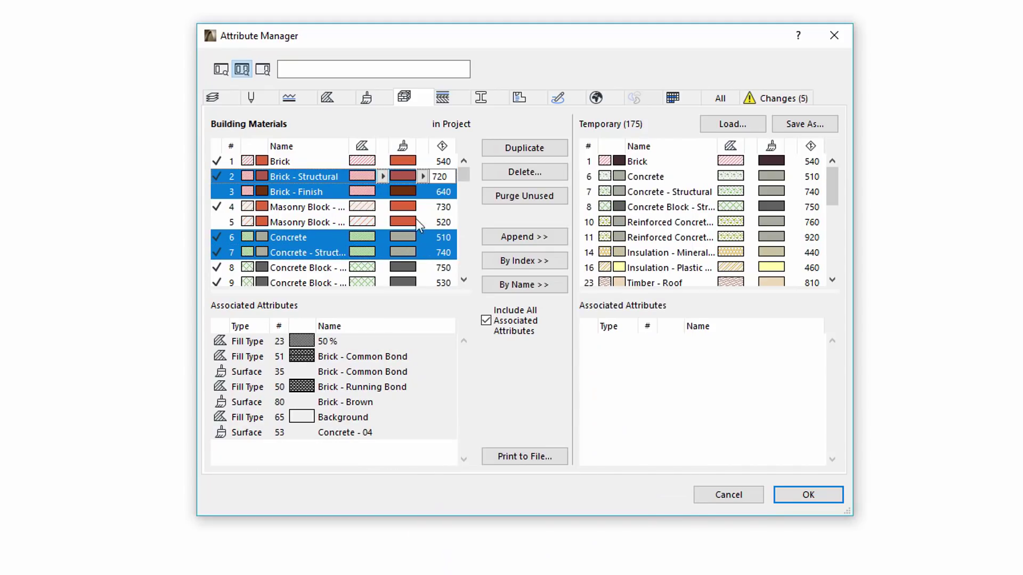
left_click(422, 176)
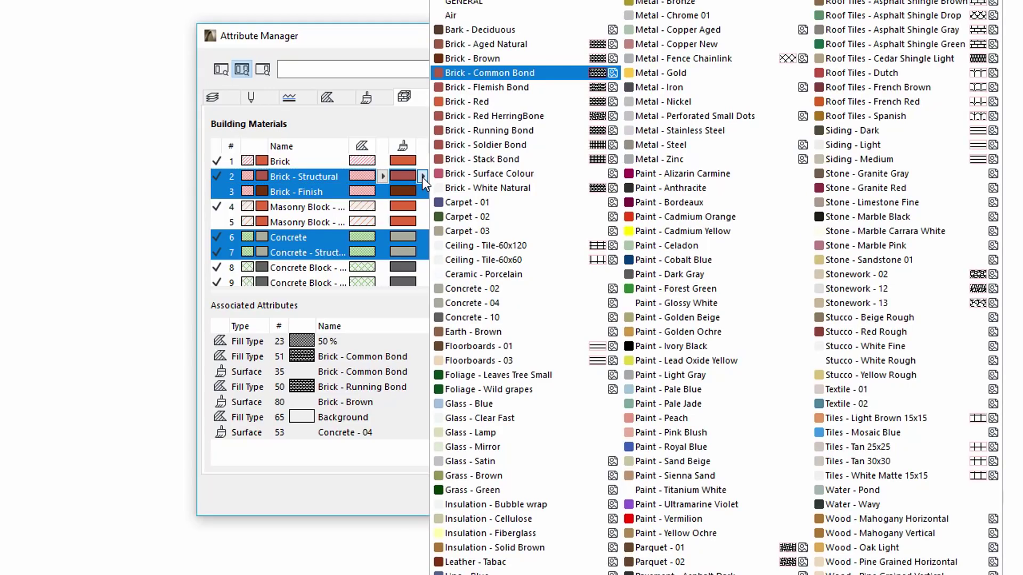
left_click(672, 231)
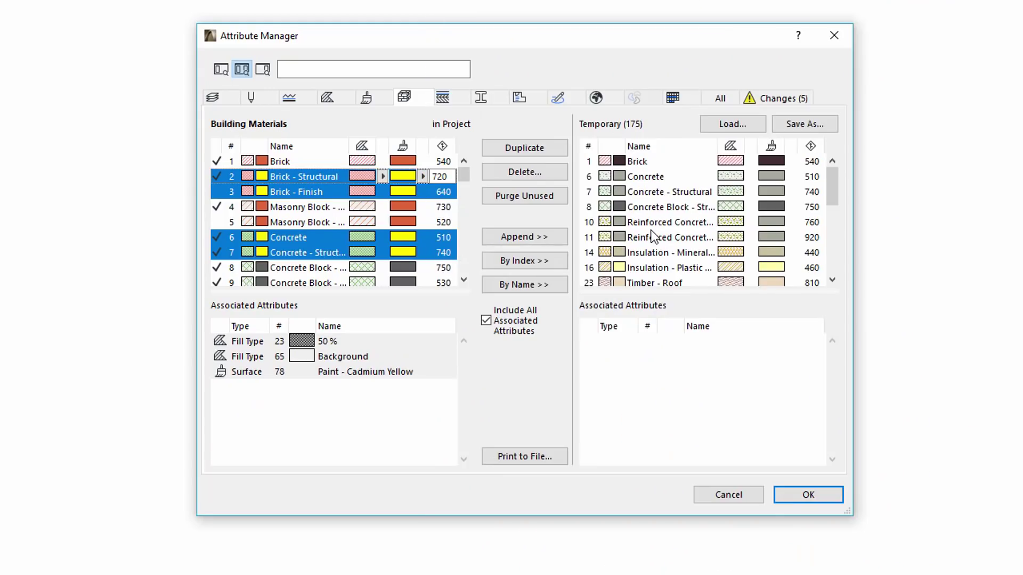
Step: Select the Brick Veneer Block Wall, Precast Single Tee, Inverted Tee and Girder 01 profiles
left_click(483, 97)
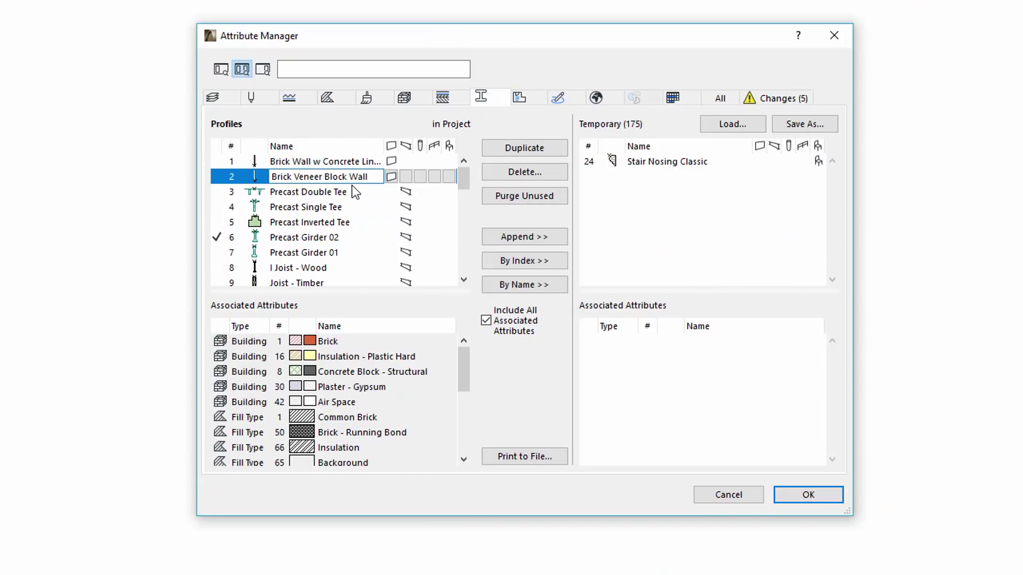
left_click(344, 210, "ctrl")
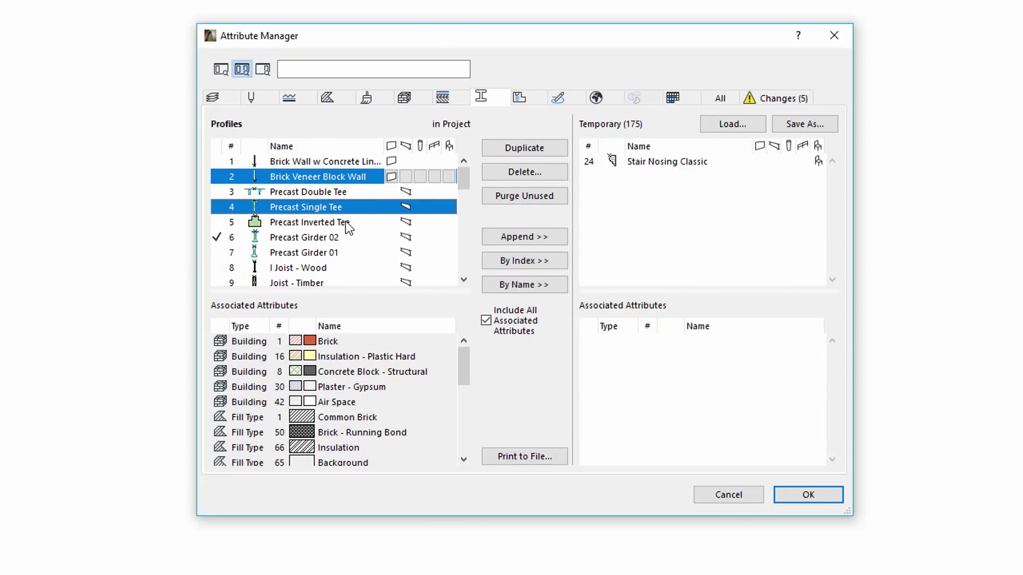
left_click(345, 221, "ctrl")
left_click(349, 253, "ctrl")
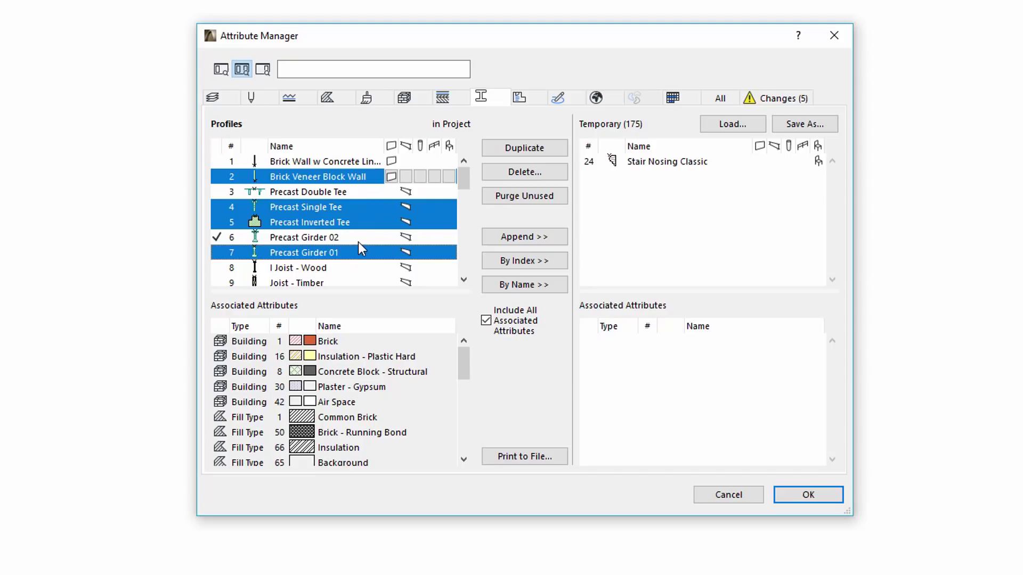
Step: Enable Slab, Column and Beam use for the four selected profiles
left_click(396, 177)
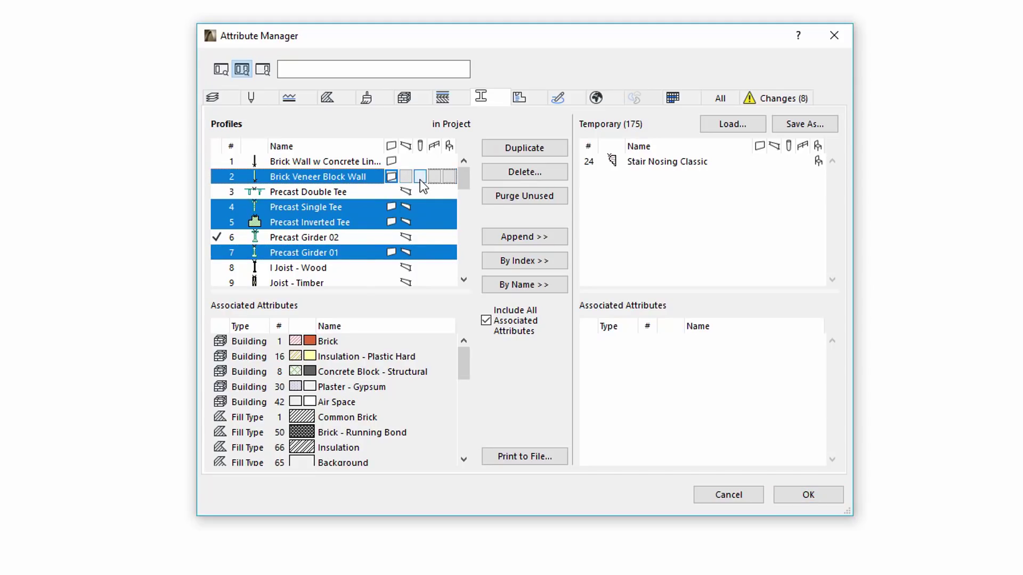
left_click(419, 177)
left_click(436, 177)
Step: List the materials, fills, surfaces and line type used by the 100 Block Double Plastered composite
left_click(453, 95)
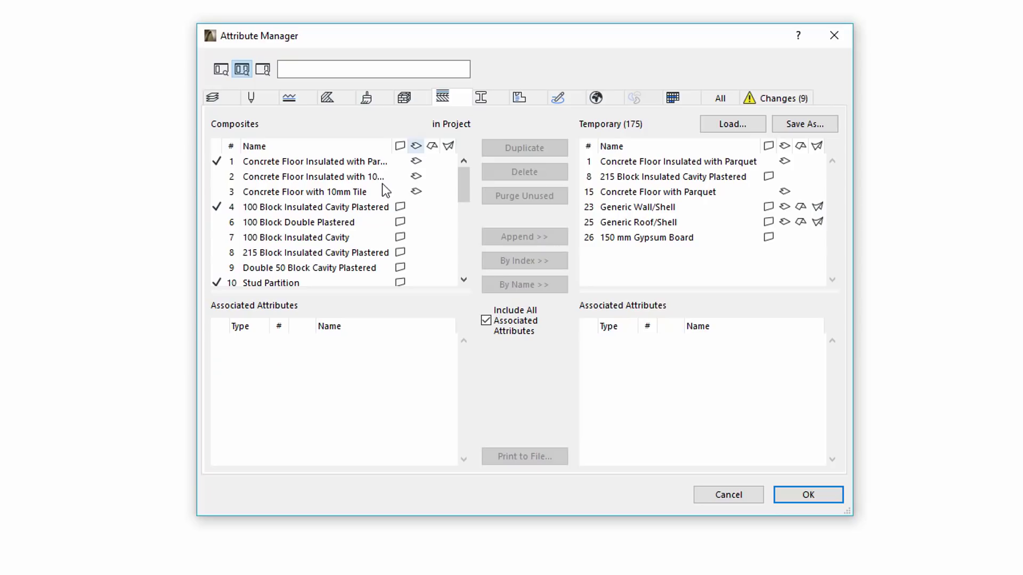
double_click(361, 221)
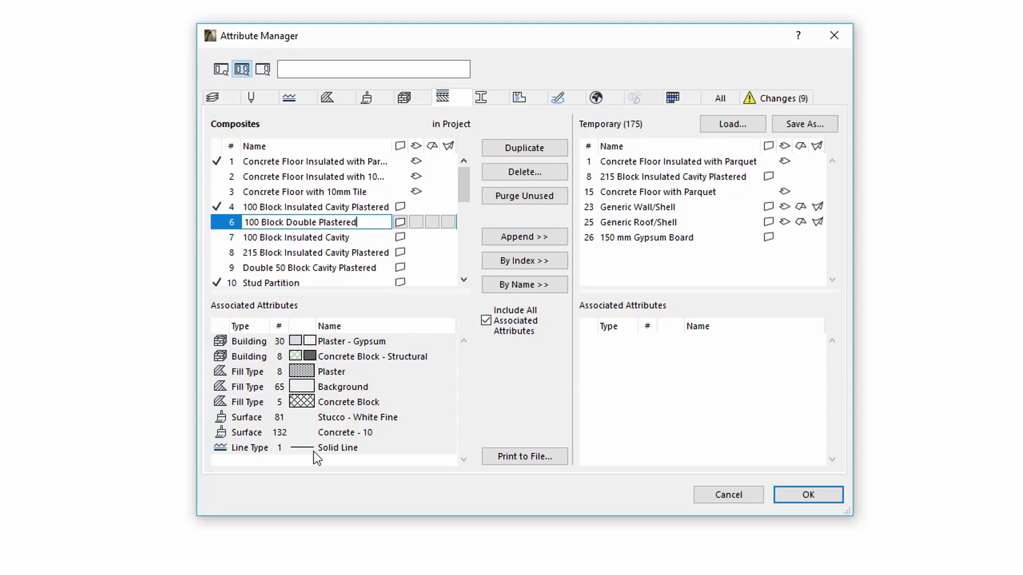
left_click(309, 447)
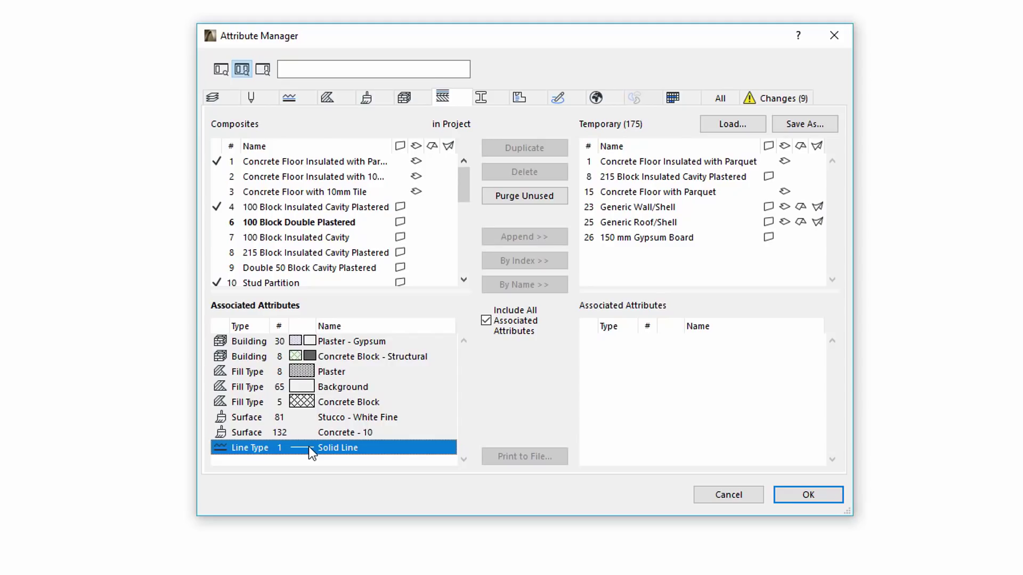
double_click(308, 447)
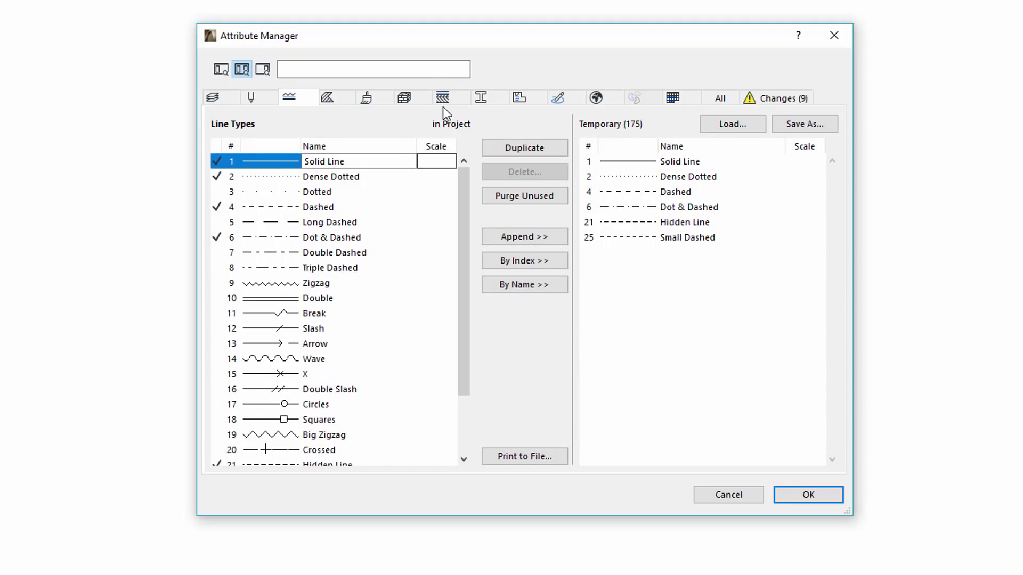
left_click(453, 93)
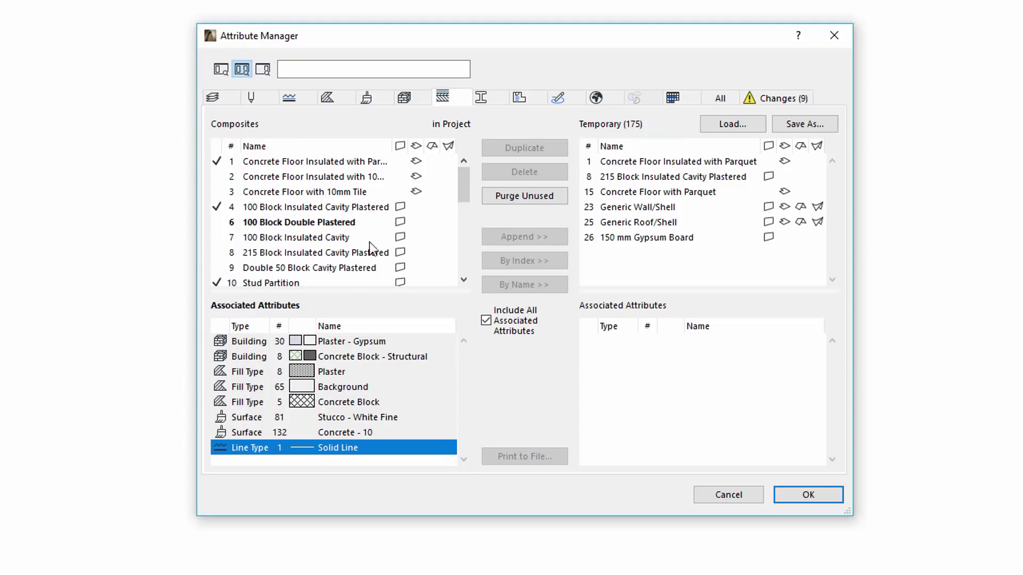
left_click(325, 371)
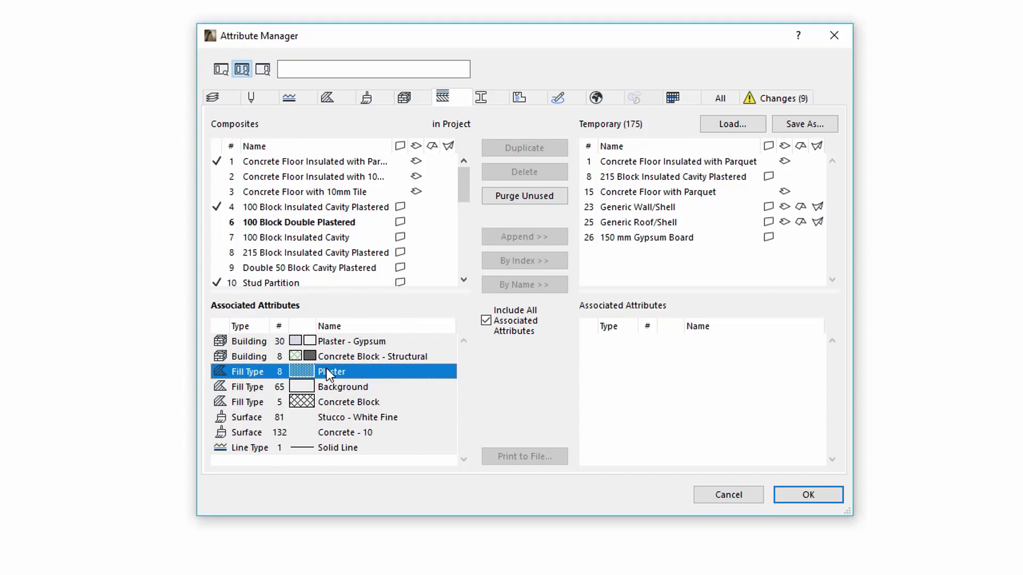
double_click(327, 368)
left_click(442, 97)
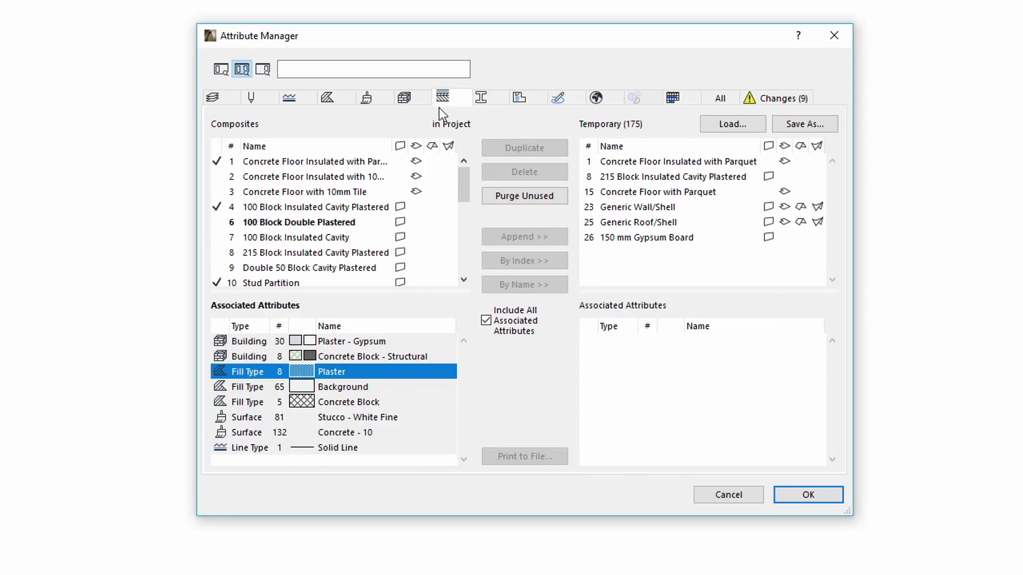
double_click(312, 340)
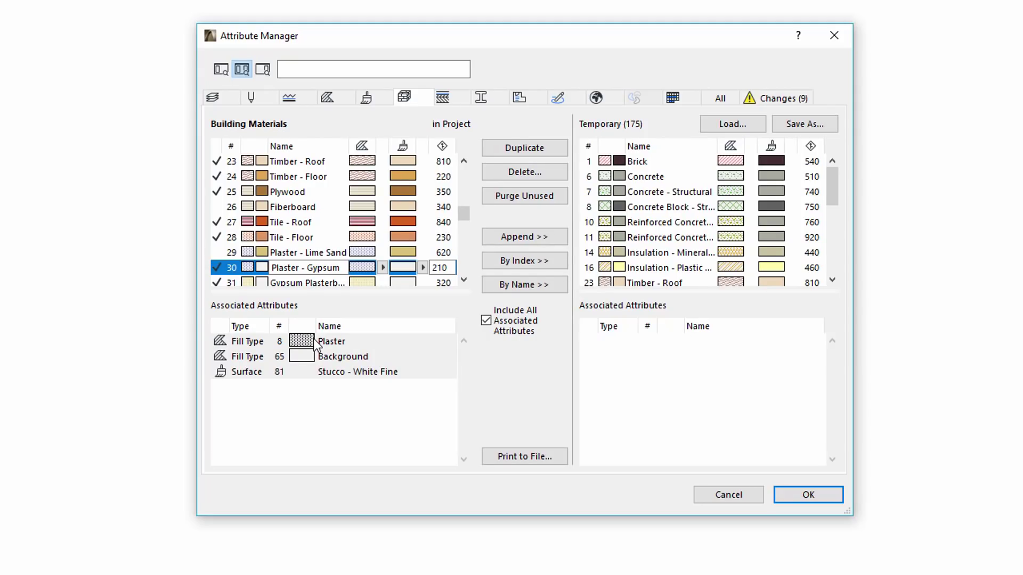
left_click(459, 96)
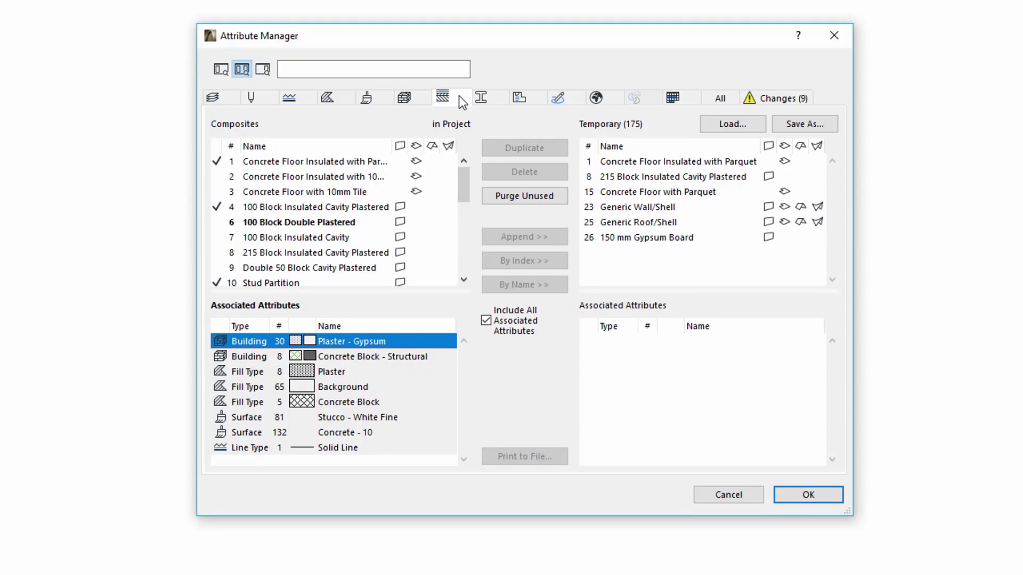